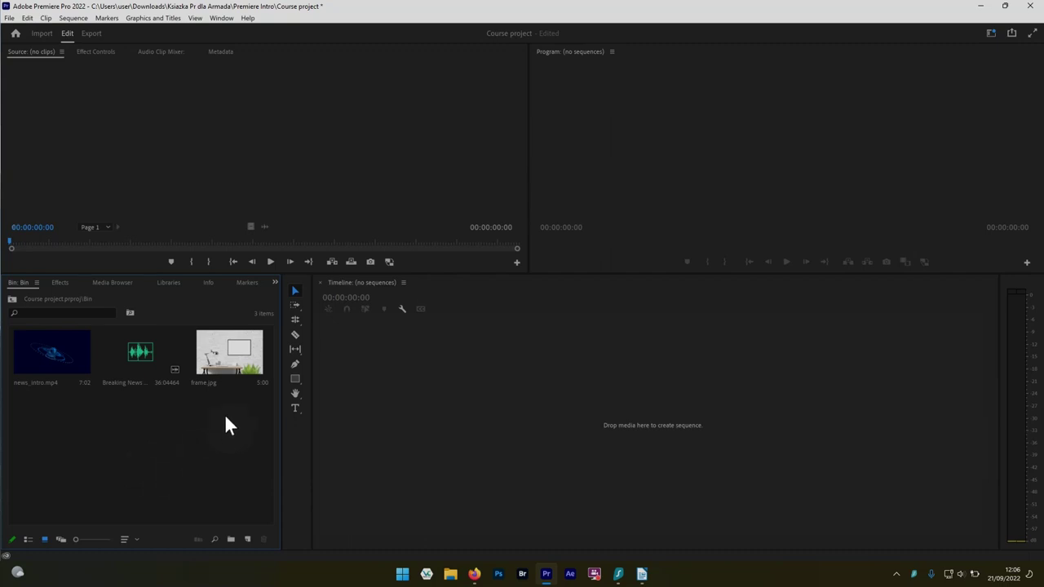
Build a 'frame' sequence from frame.jpg and stack news_intro.mp4 on V2 above it, tracks enlarged
{"action": "left_click_drag", "start_coordinate": [225, 360], "coordinate": [248, 539]}
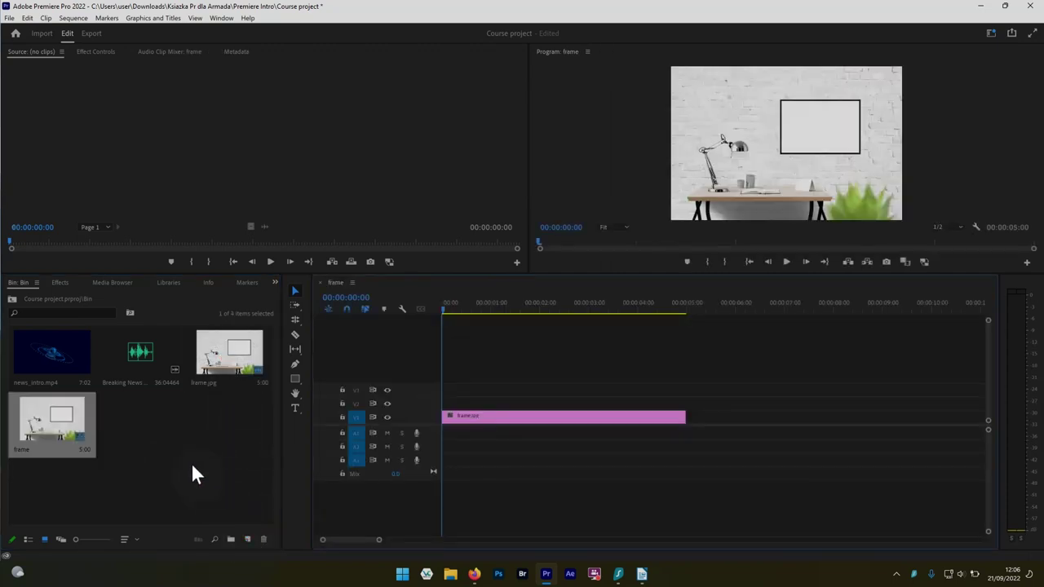
{"action": "left_click_drag", "start_coordinate": [411, 411], "coordinate": [413, 394]}
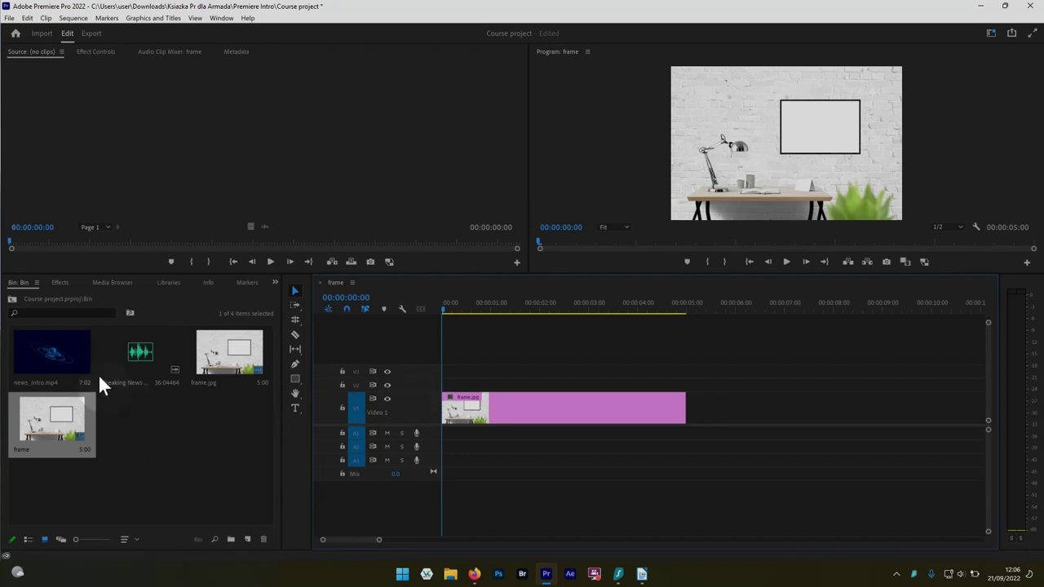
{"action": "left_click", "coordinate": [57, 355]}
{"action": "left_click_drag", "start_coordinate": [99, 358], "coordinate": [436, 380]}
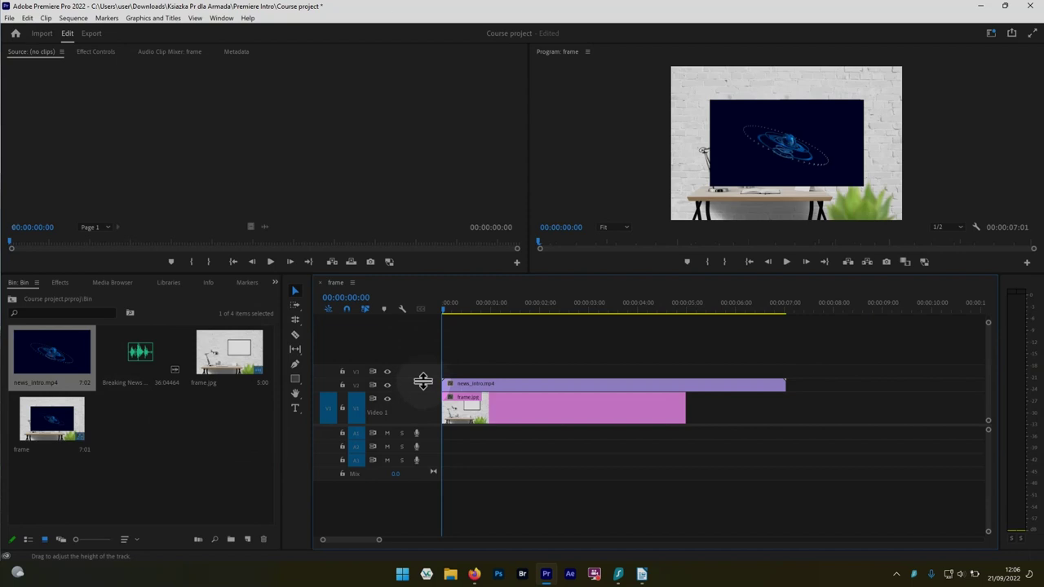
{"action": "left_click_drag", "start_coordinate": [422, 378], "coordinate": [421, 364]}
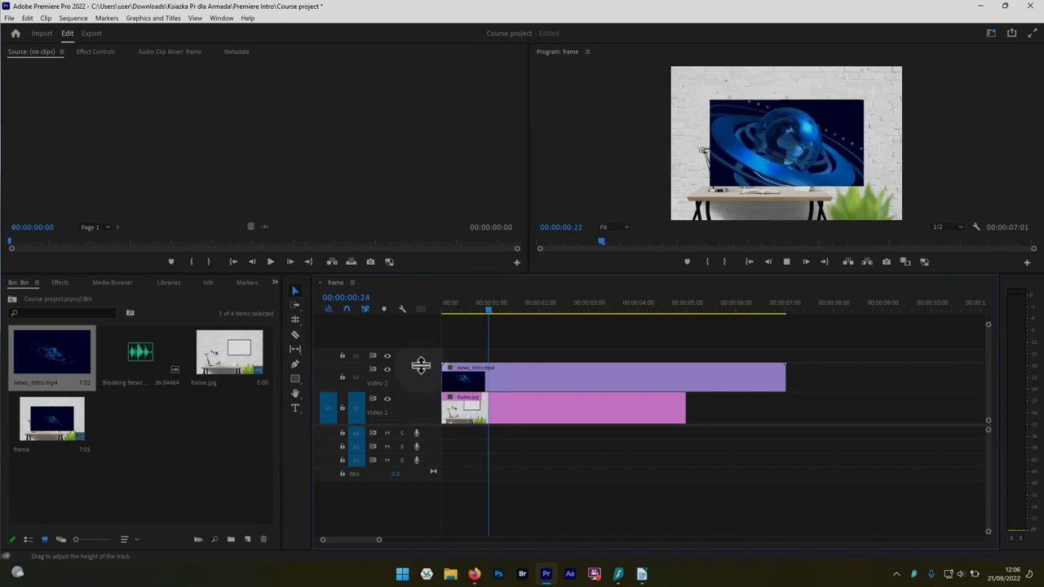
{"action": "key", "text": "space"}
Add the Breaking News audio, trim its opening, and start it at the sequence beginning
{"action": "left_click", "coordinate": [143, 354]}
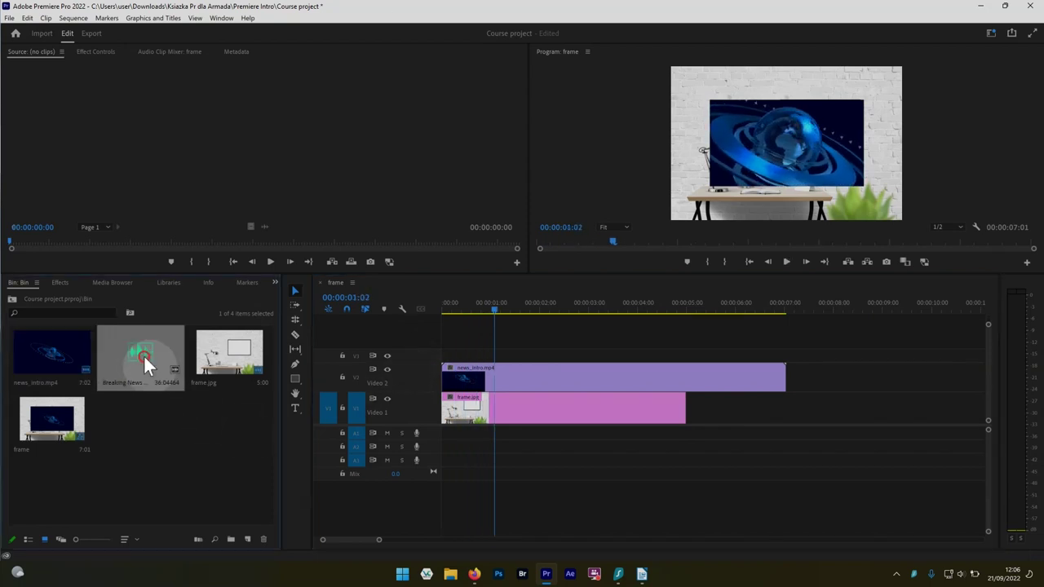
{"action": "left_click_drag", "start_coordinate": [140, 350], "coordinate": [448, 447]}
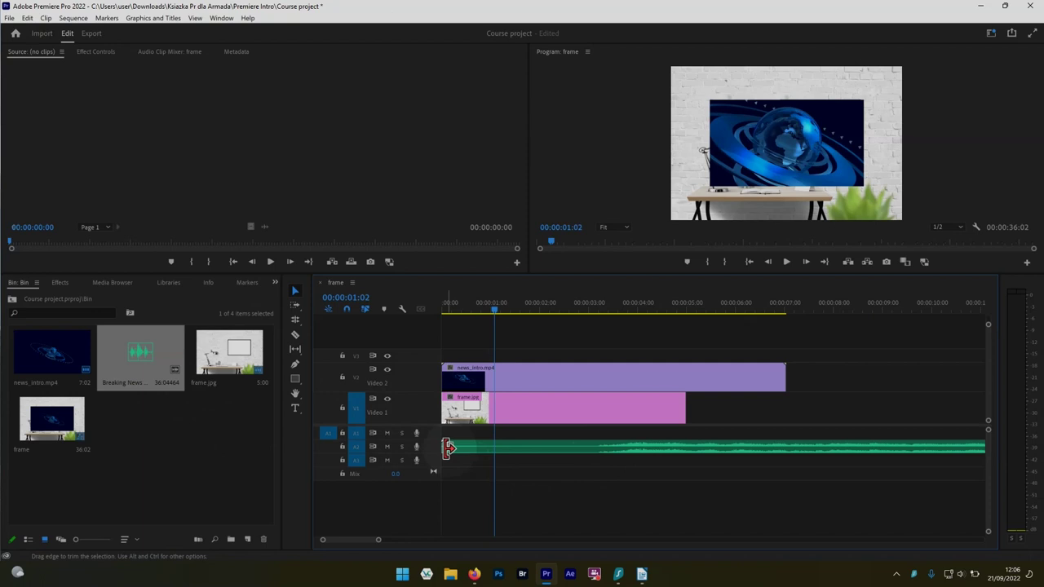
{"action": "left_click_drag", "start_coordinate": [443, 447], "coordinate": [598, 451]}
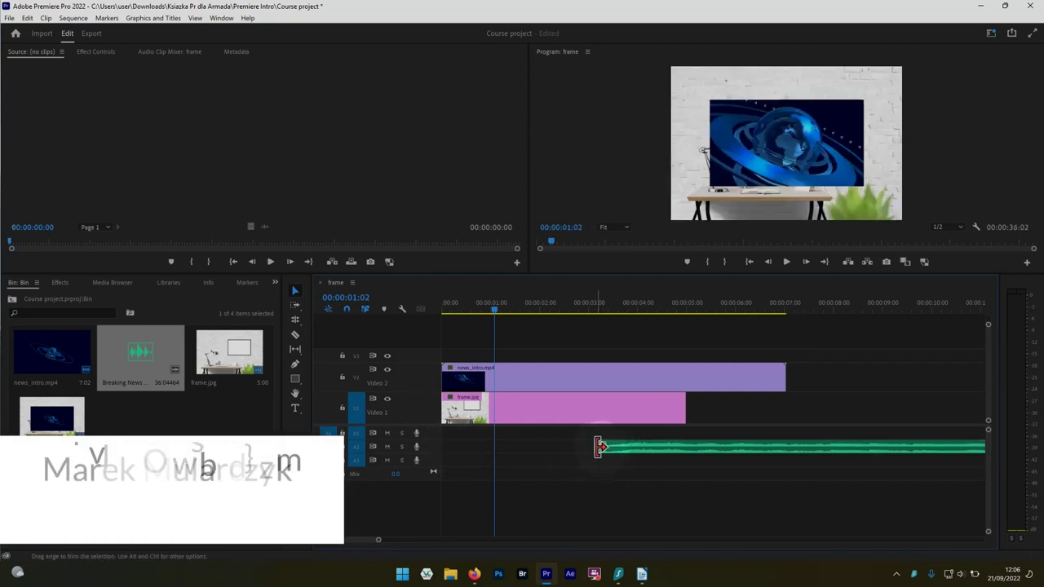
{"action": "left_click_drag", "start_coordinate": [619, 446], "coordinate": [457, 451]}
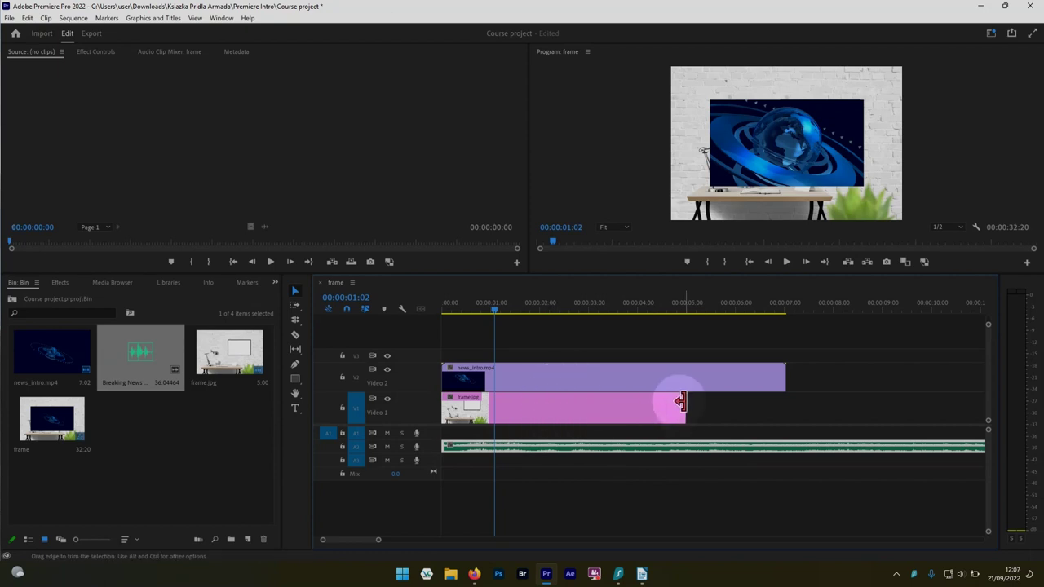
Extend frame.jpg to the intro's end and cut off the audio past that point
{"action": "left_click_drag", "start_coordinate": [685, 406], "coordinate": [784, 397]}
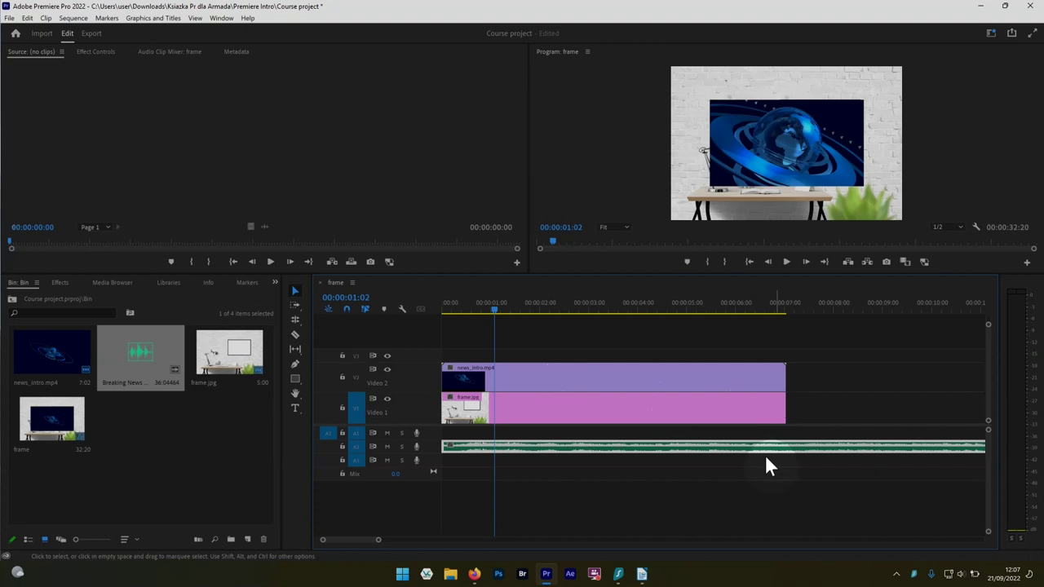
{"action": "key", "text": "c"}
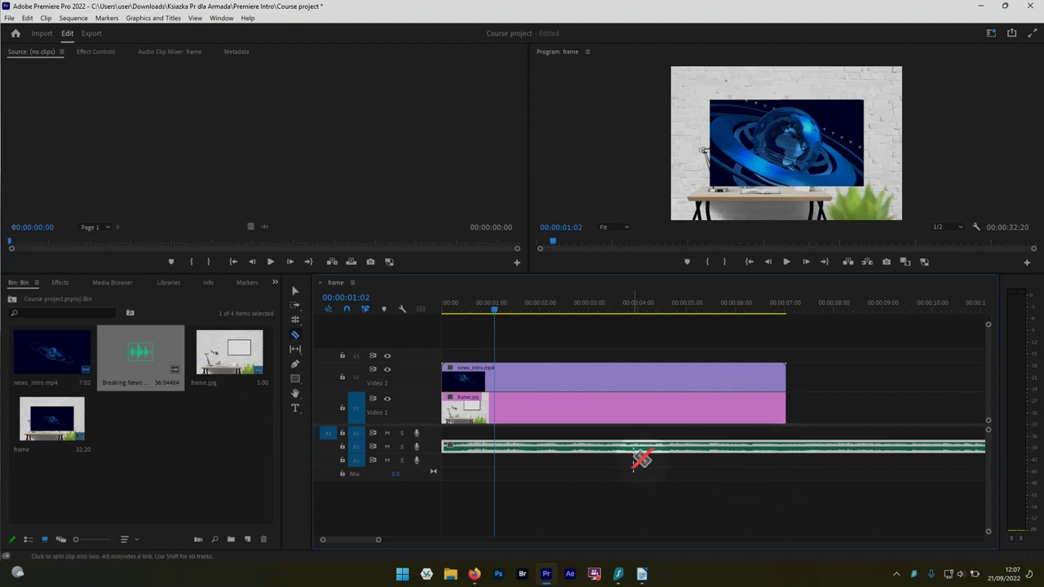
{"action": "left_click", "coordinate": [787, 447]}
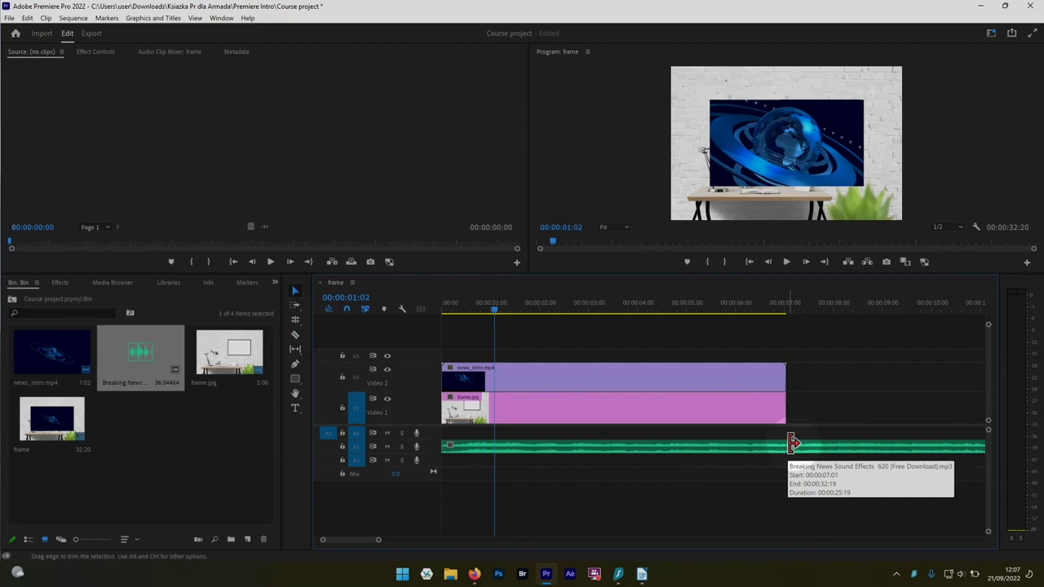
{"action": "key", "text": "v"}
{"action": "left_click", "coordinate": [816, 446]}
{"action": "key", "text": "Delete"}
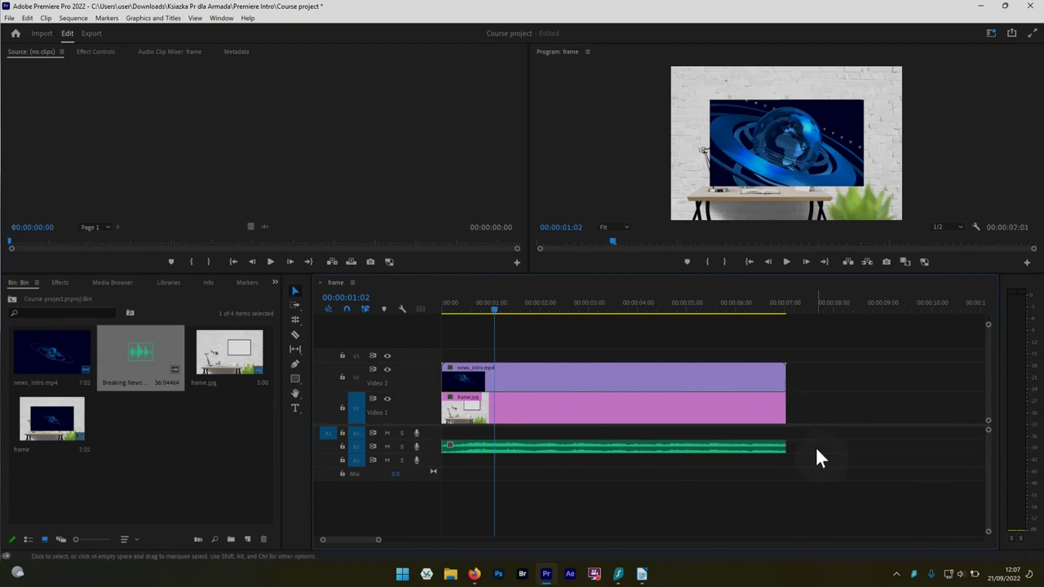
{"action": "key", "text": "Home"}
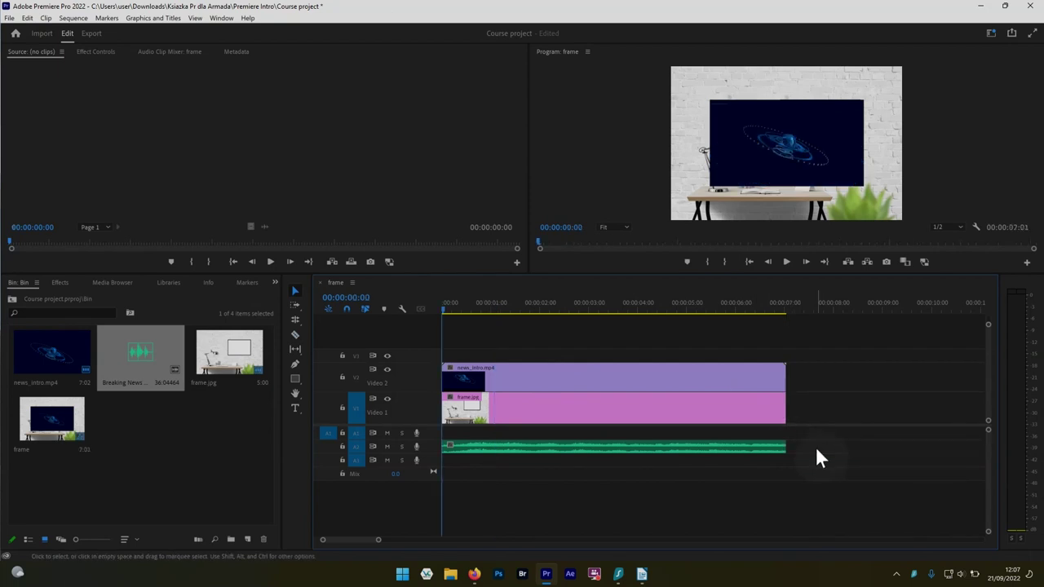
{"action": "key", "text": "space"}
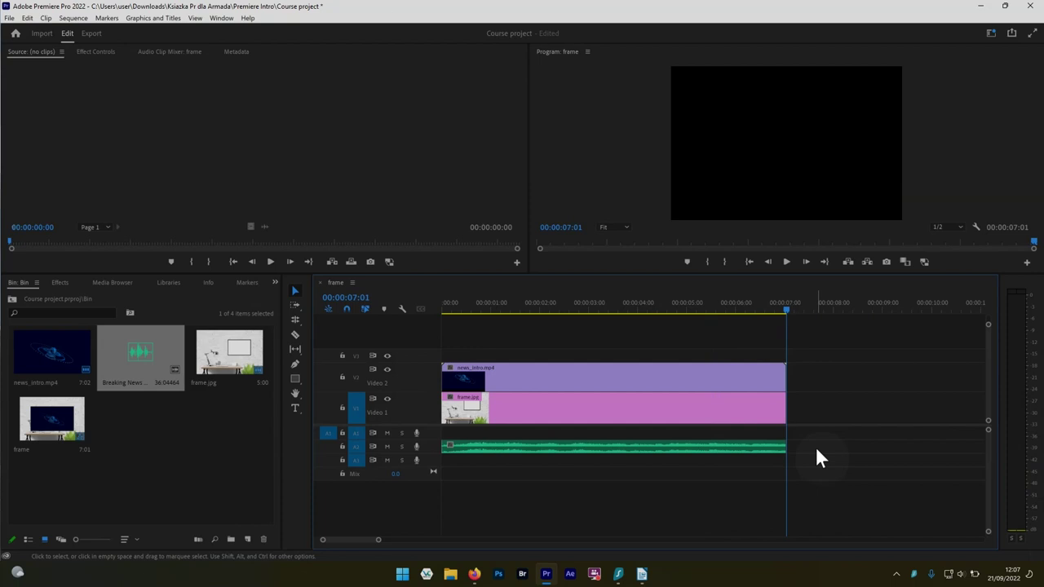
{"action": "left_click_drag", "start_coordinate": [534, 312], "coordinate": [462, 309]}
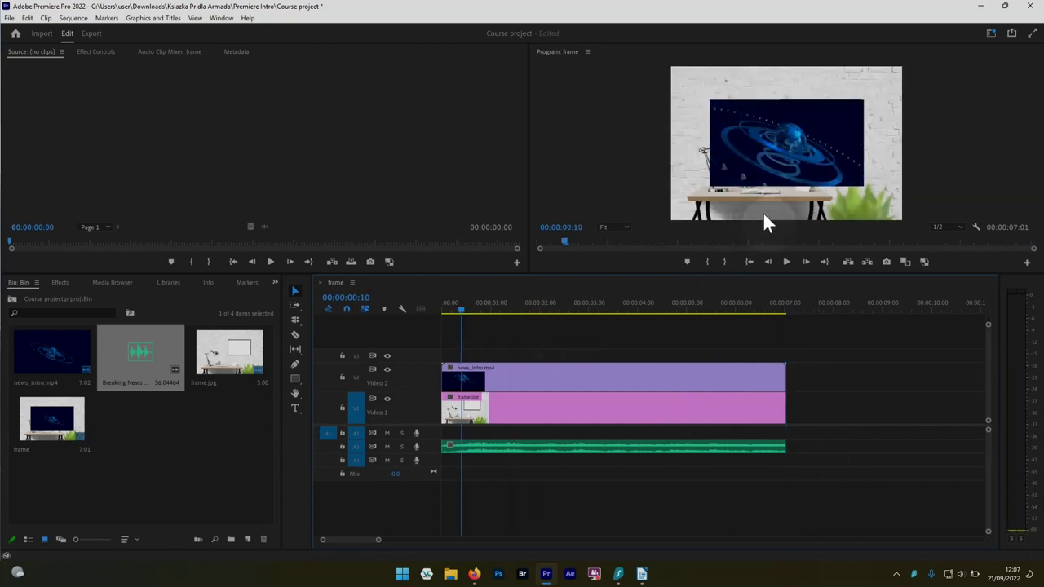
Move the intro video up into the wall picture frame and scale it down to fit
{"action": "left_click", "coordinate": [804, 128]}
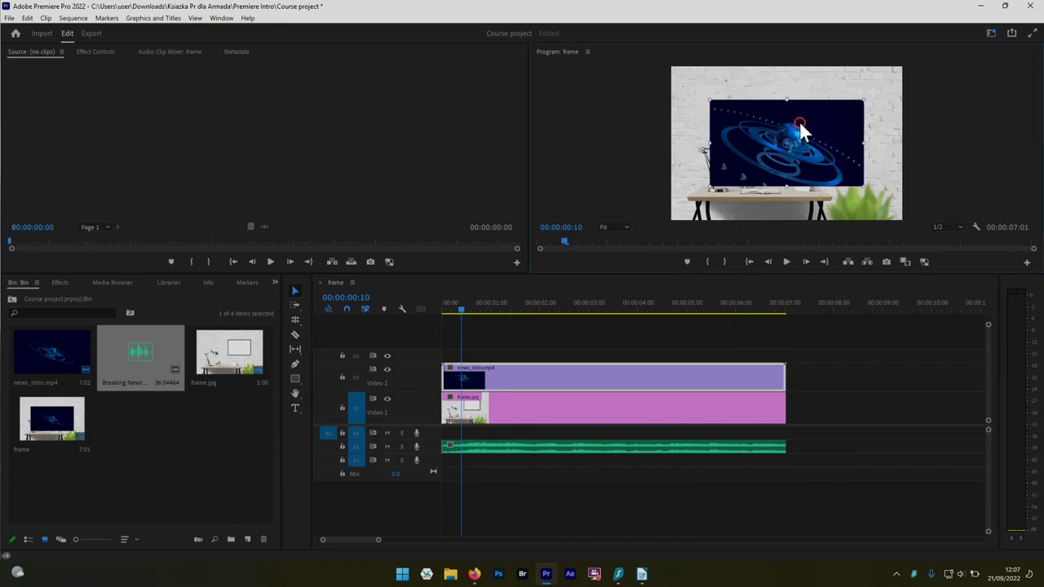
{"action": "left_click_drag", "start_coordinate": [815, 131], "coordinate": [856, 196]}
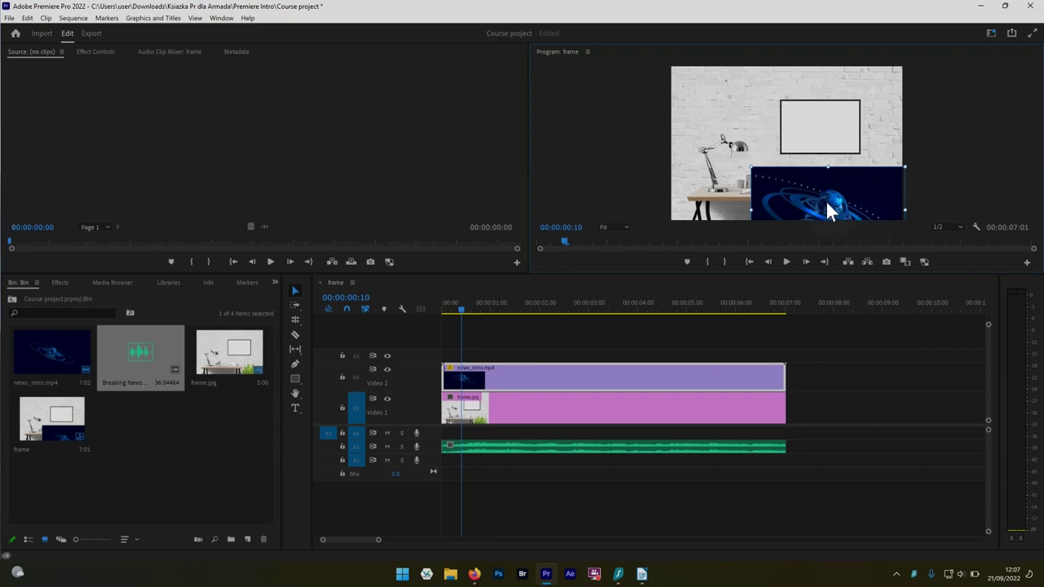
{"action": "left_click_drag", "start_coordinate": [827, 210], "coordinate": [770, 130]}
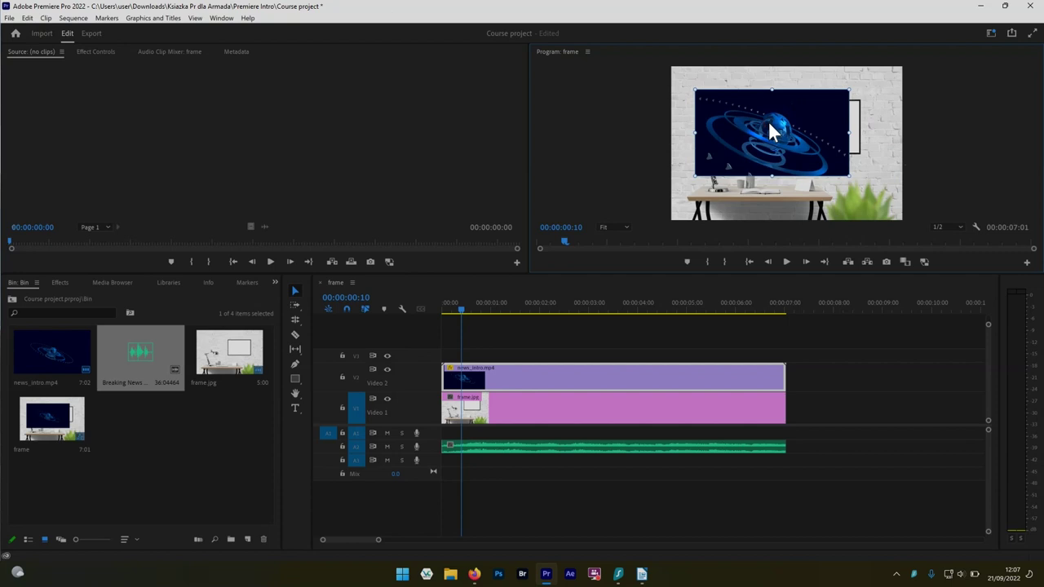
{"action": "left_click_drag", "start_coordinate": [695, 132], "coordinate": [814, 150]}
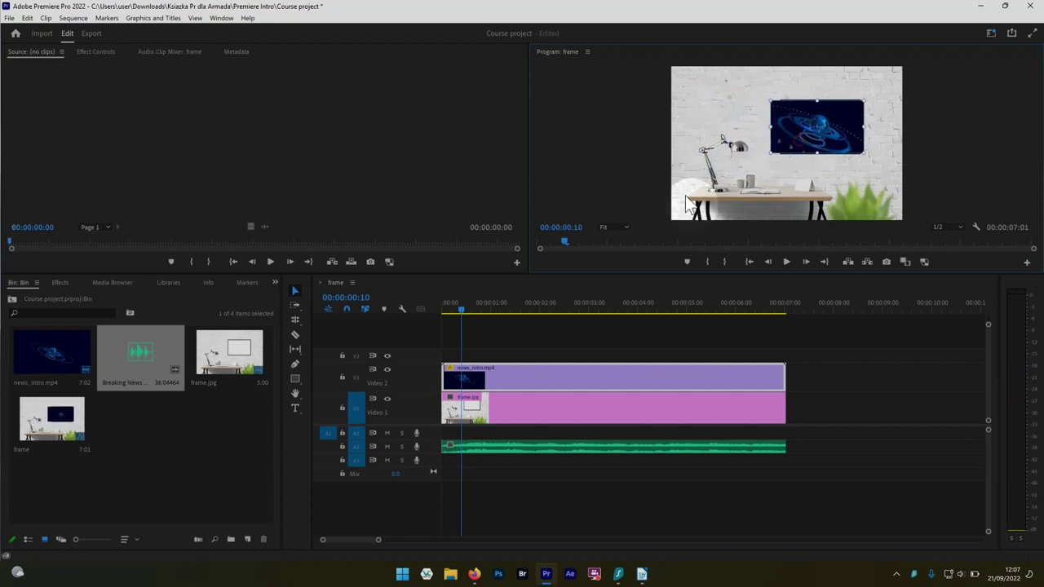
Set the Program monitor zoom to 200%
{"action": "left_click", "coordinate": [621, 228]}
{"action": "left_click", "coordinate": [615, 299]}
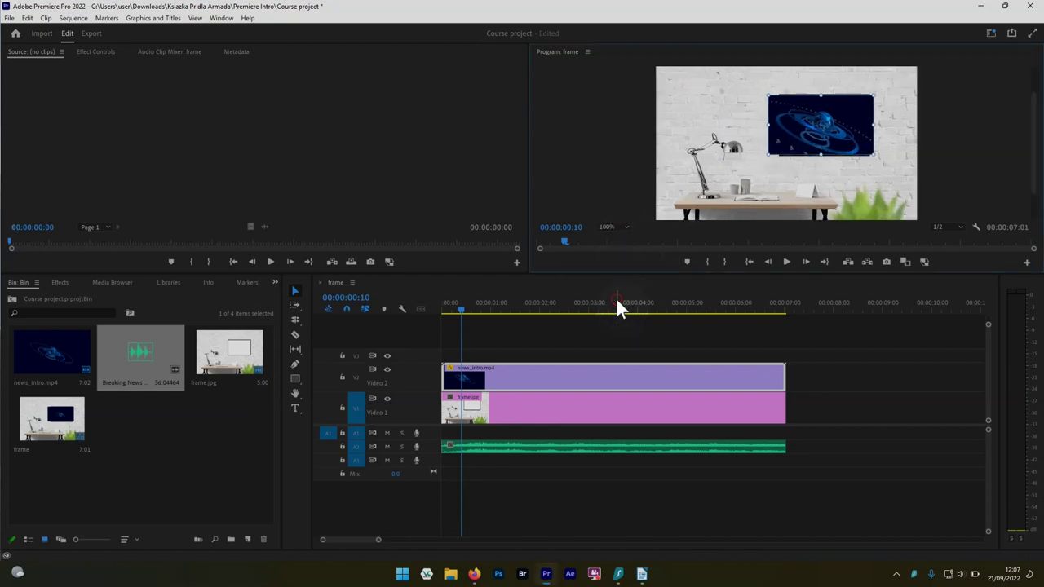
{"action": "left_click", "coordinate": [620, 226]}
{"action": "left_click", "coordinate": [620, 333]}
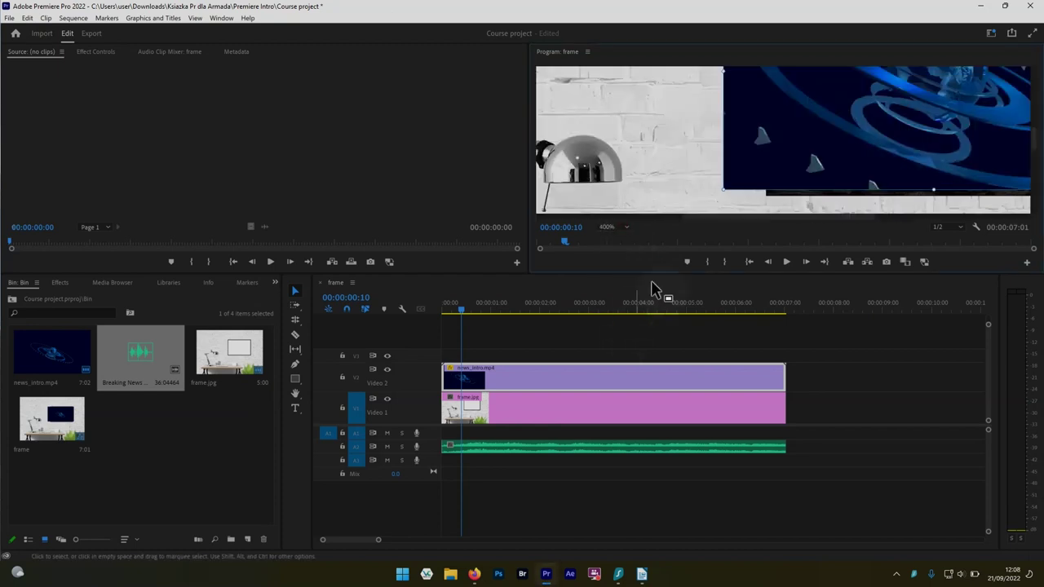
{"action": "left_click", "coordinate": [626, 228]}
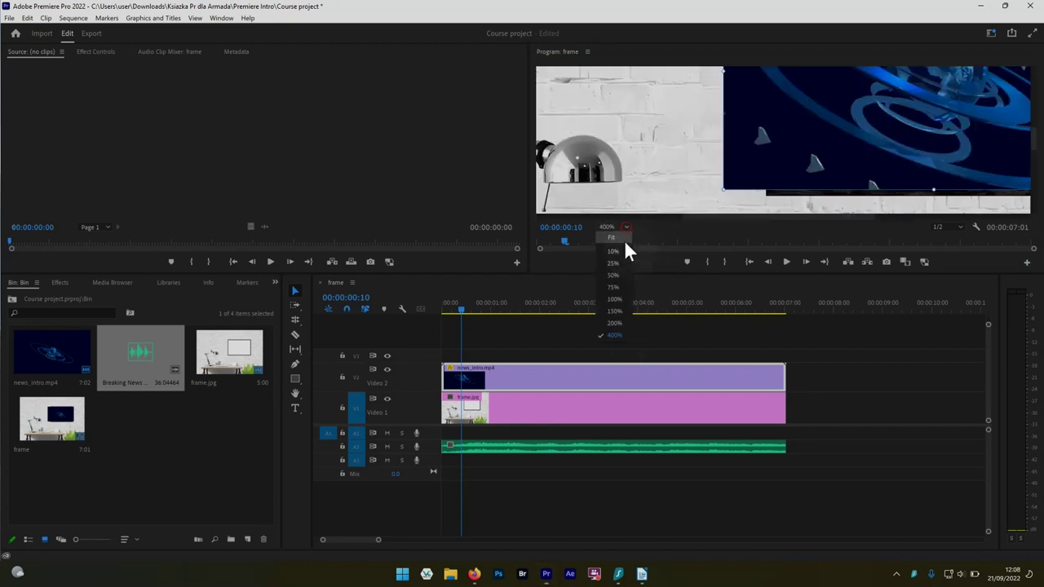
{"action": "left_click", "coordinate": [615, 325]}
Shift the intro video slightly right into the frame, then deselect to check the fit
{"action": "left_click_drag", "start_coordinate": [1032, 151], "coordinate": [1032, 135]}
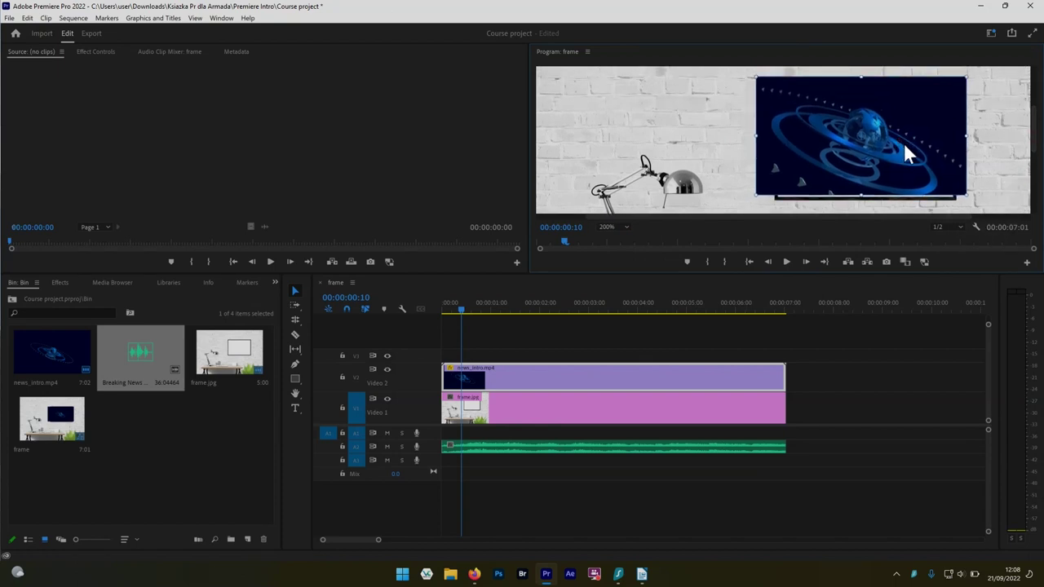
{"action": "left_click_drag", "start_coordinate": [904, 145], "coordinate": [908, 145]}
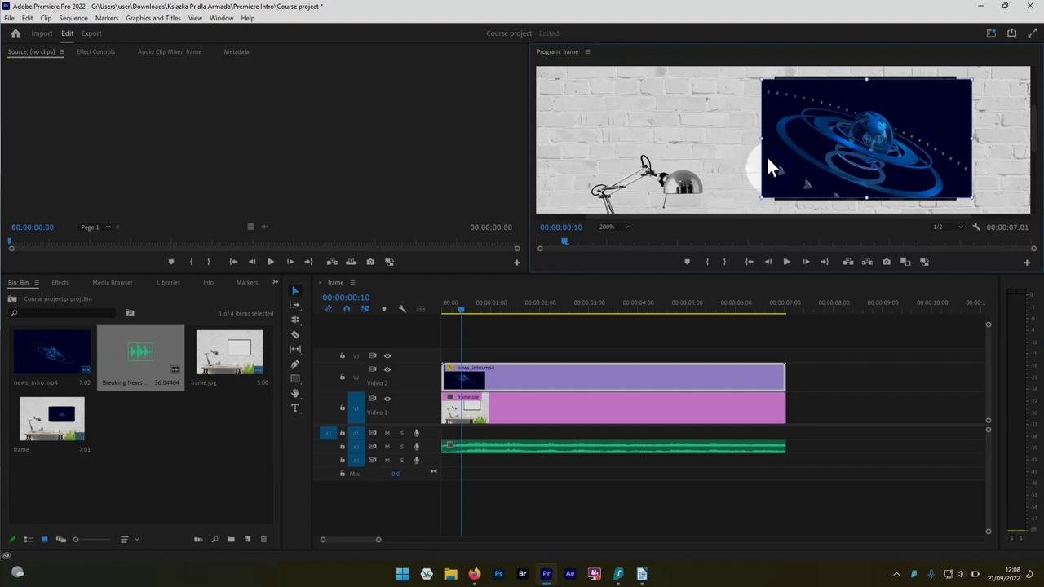
{"action": "left_click", "coordinate": [608, 159]}
{"action": "left_click", "coordinate": [668, 204]}
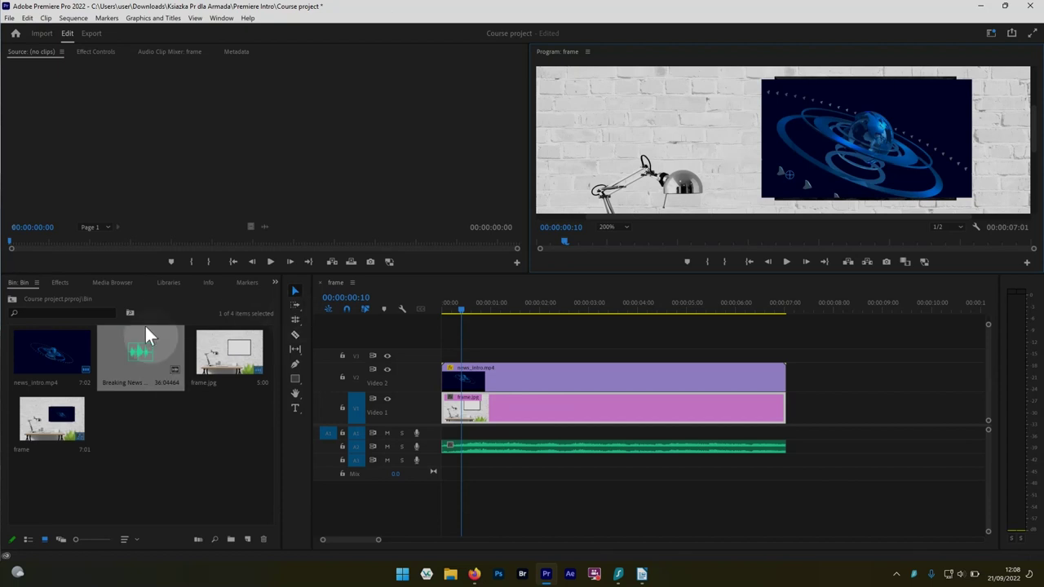
Search 'crop' in Effects and apply the Crop effect to news_intro.mp4 on V2
{"action": "left_click", "coordinate": [62, 282]}
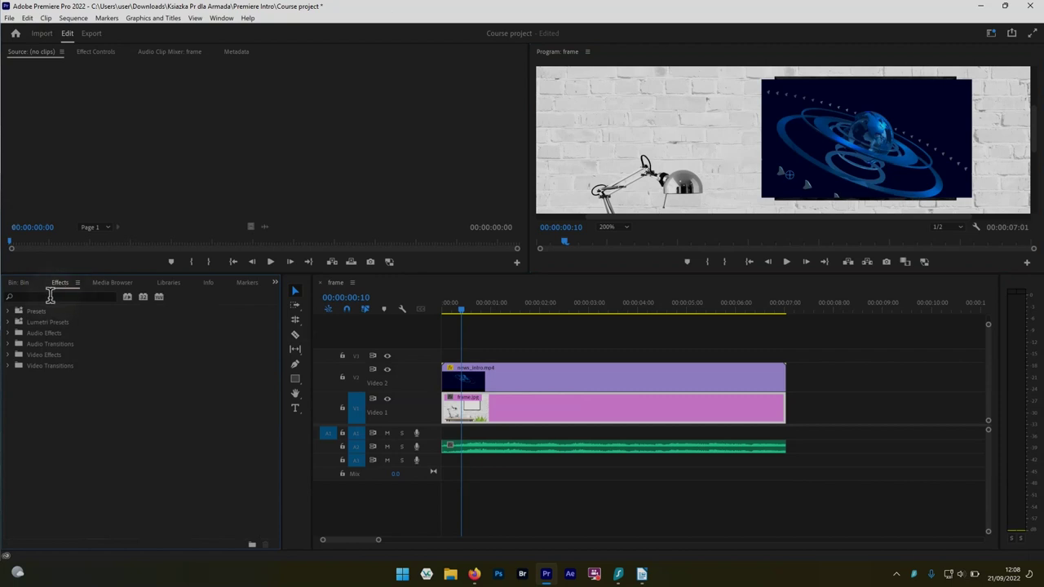
{"action": "left_click", "coordinate": [49, 296]}
{"action": "type", "text": "cr"}
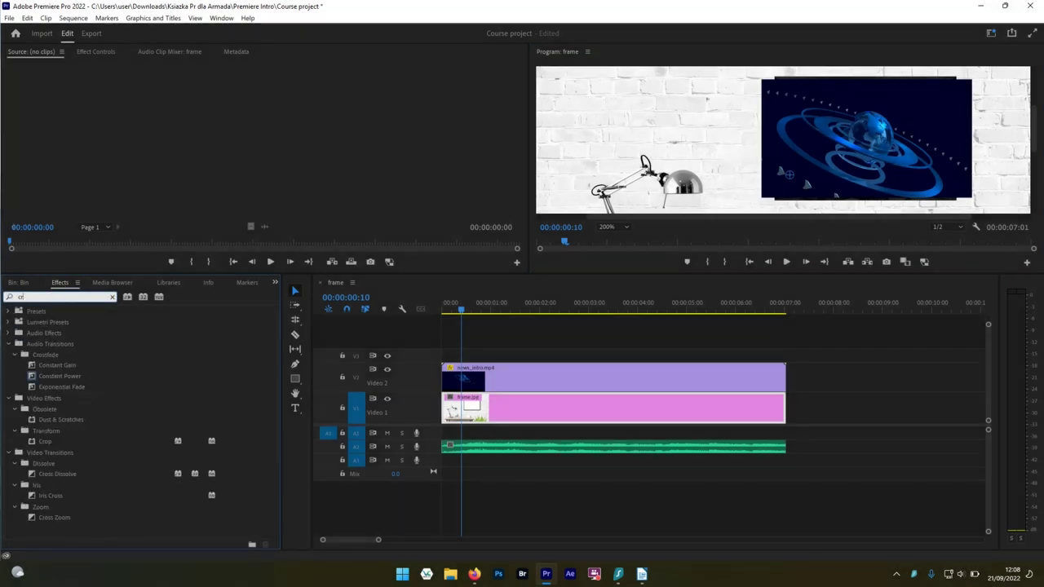
{"action": "type", "text": "op"}
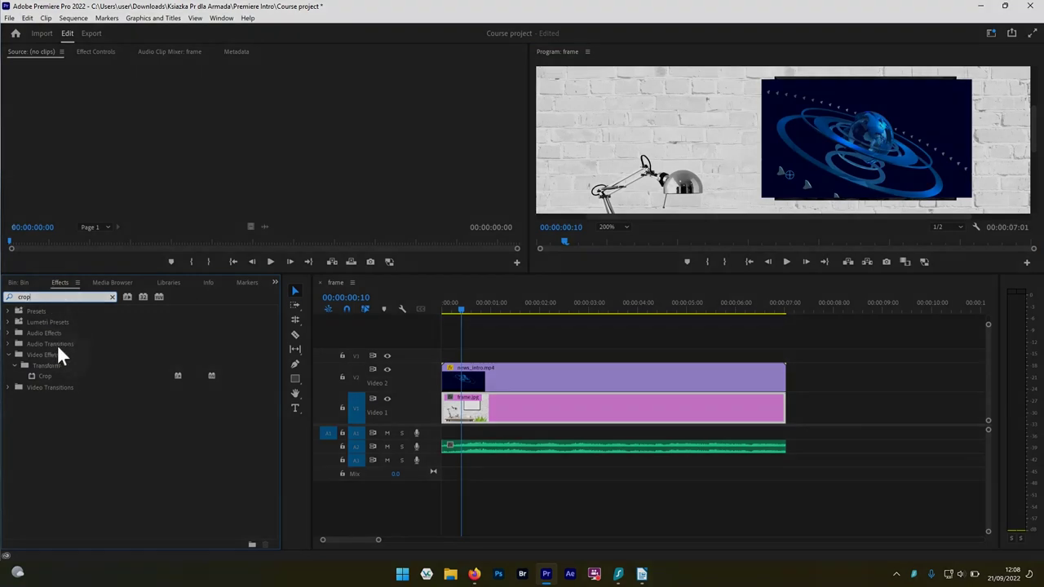
{"action": "left_click", "coordinate": [47, 377]}
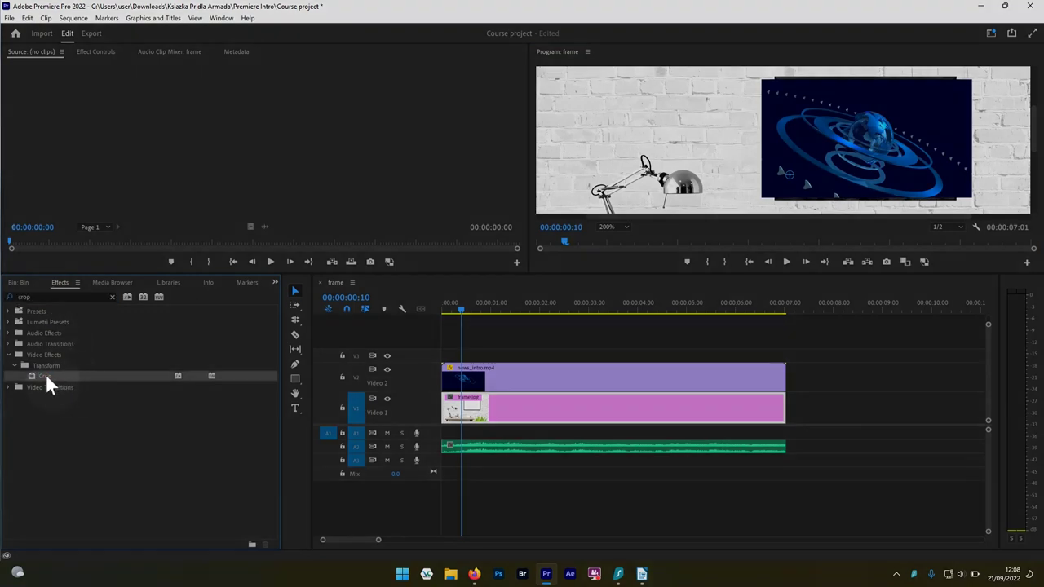
{"action": "mouse_move", "coordinate": [46, 374]}
{"action": "left_mouse_down"}
{"action": "mouse_move", "coordinate": [451, 350]}
{"action": "mouse_move", "coordinate": [494, 375]}
{"action": "left_mouse_up"}
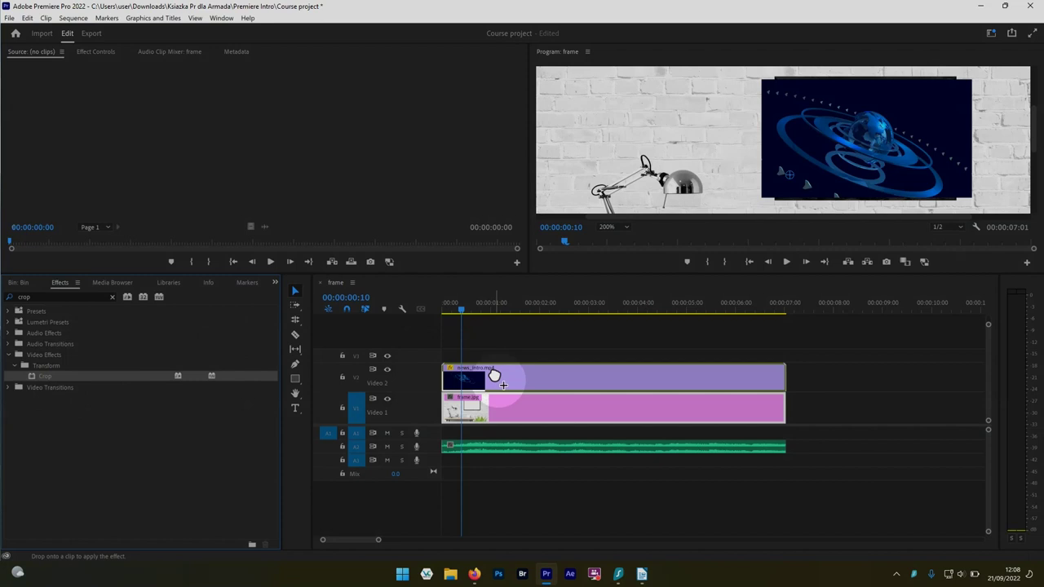
{"action": "left_click_drag", "start_coordinate": [494, 375], "coordinate": [494, 375]}
{"action": "mouse_move", "coordinate": [499, 380]}
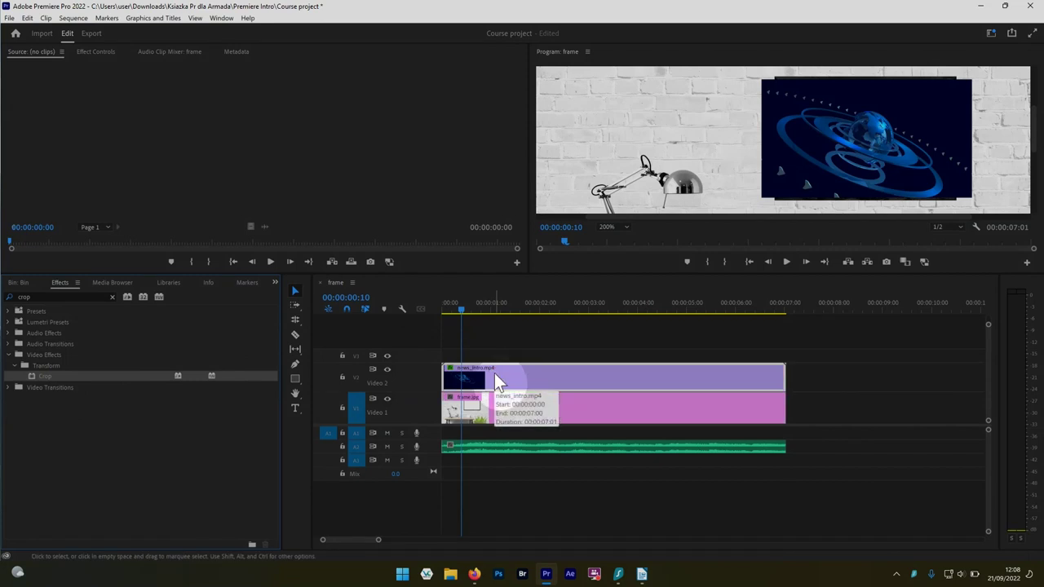
{"action": "left_click", "coordinate": [533, 373]}
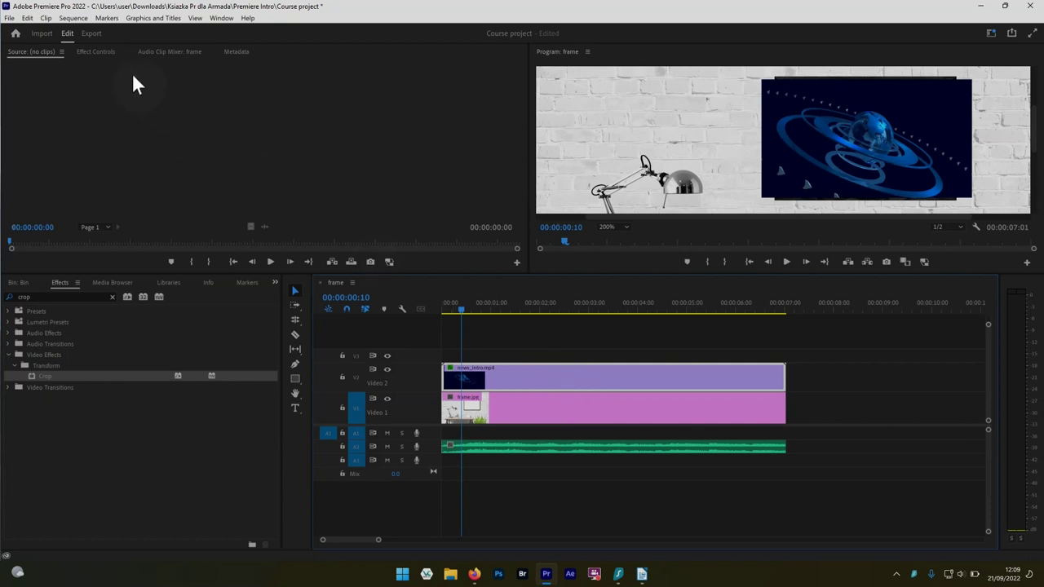
Set the Crop effect's Left value to 8% in Effect Controls
{"action": "left_click", "coordinate": [102, 51]}
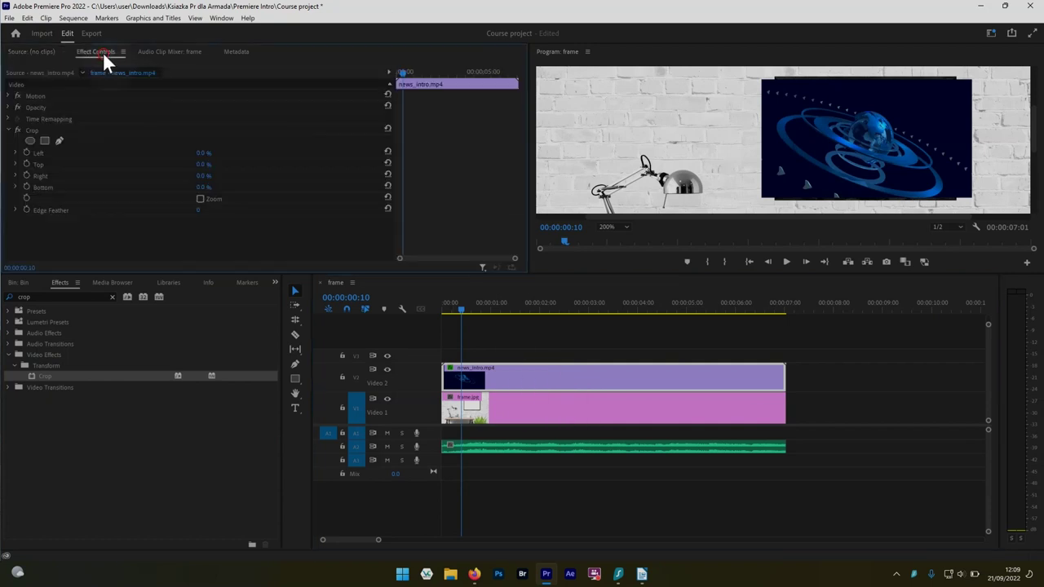
{"action": "left_click", "coordinate": [43, 129]}
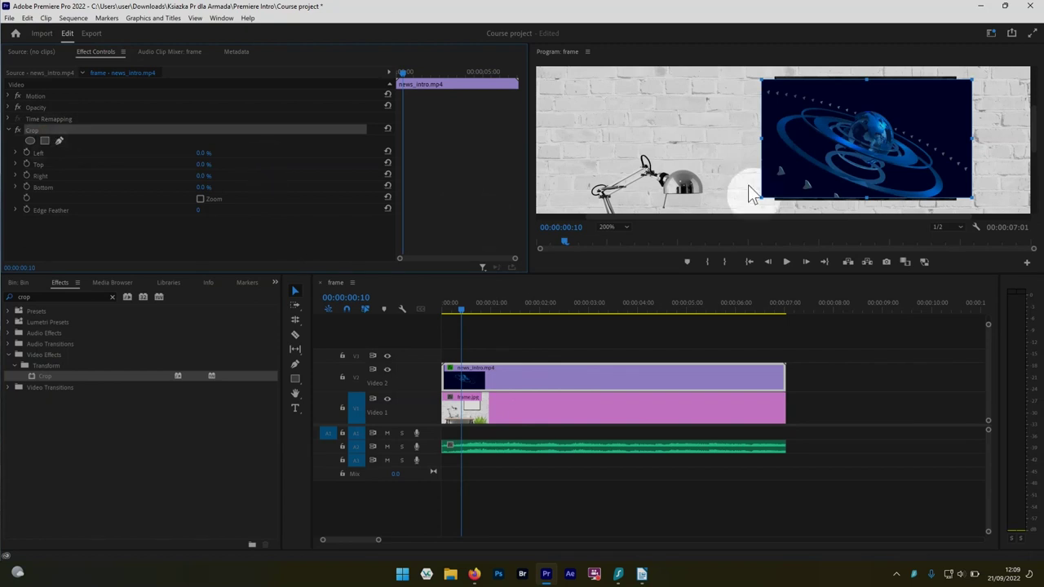
{"action": "left_click", "coordinate": [971, 138]}
{"action": "left_click", "coordinate": [204, 153]}
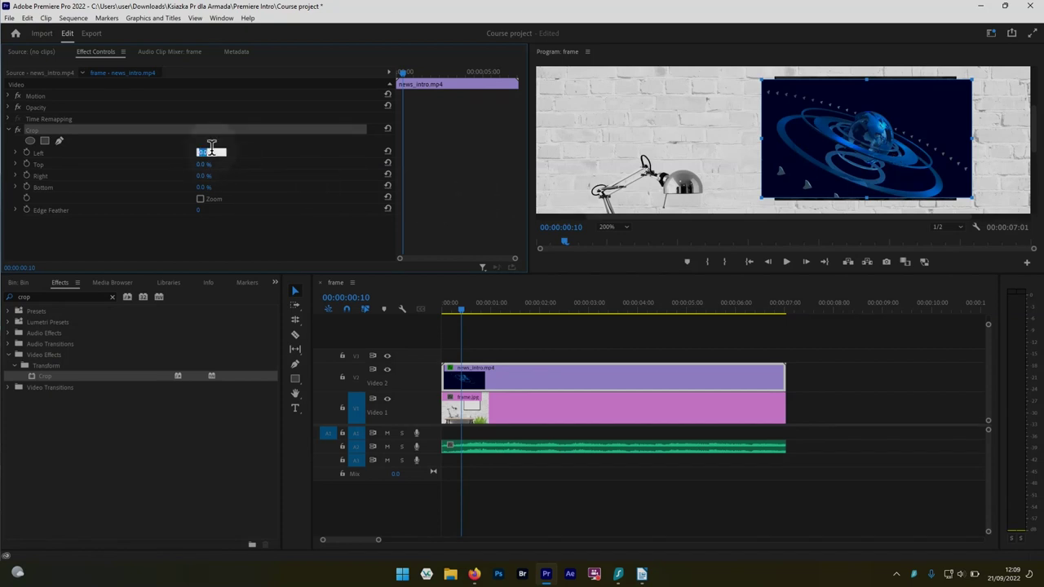
{"action": "key", "text": "Up"}
{"action": "key", "text": "Up"}
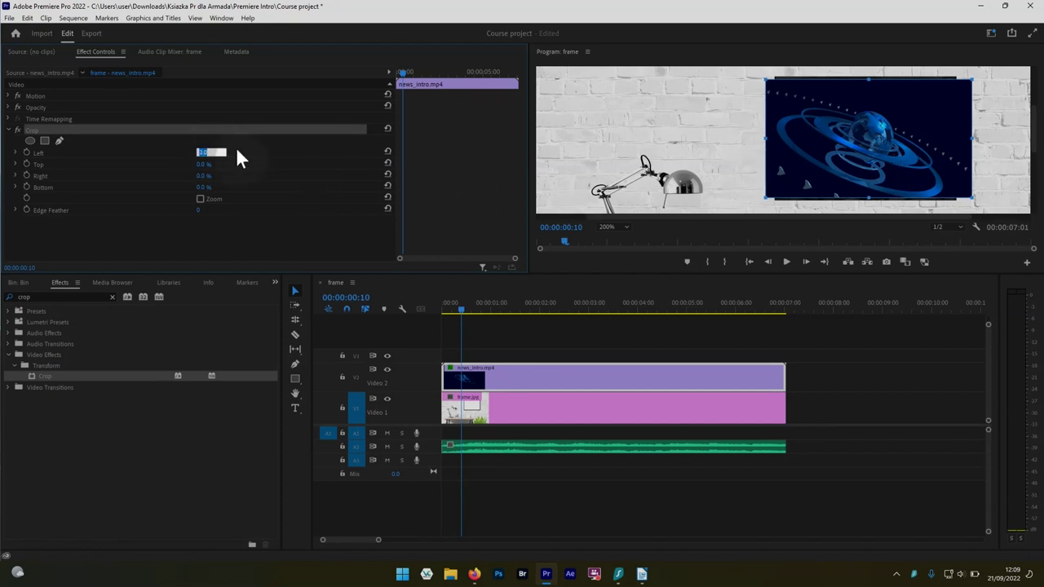
{"action": "key", "text": "Up"}
{"action": "key", "text": "Up"}
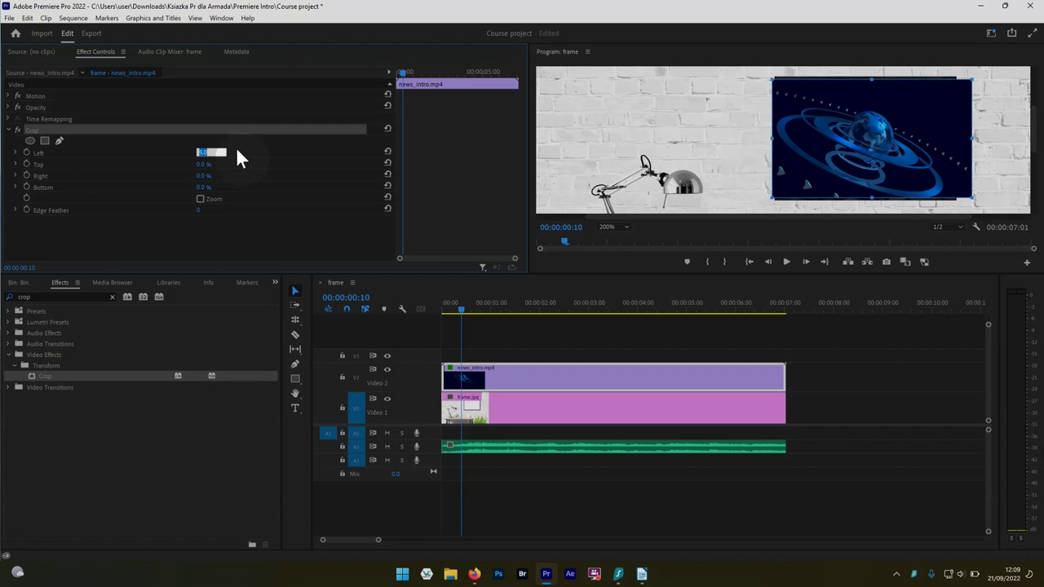
{"action": "key", "text": "Up"}
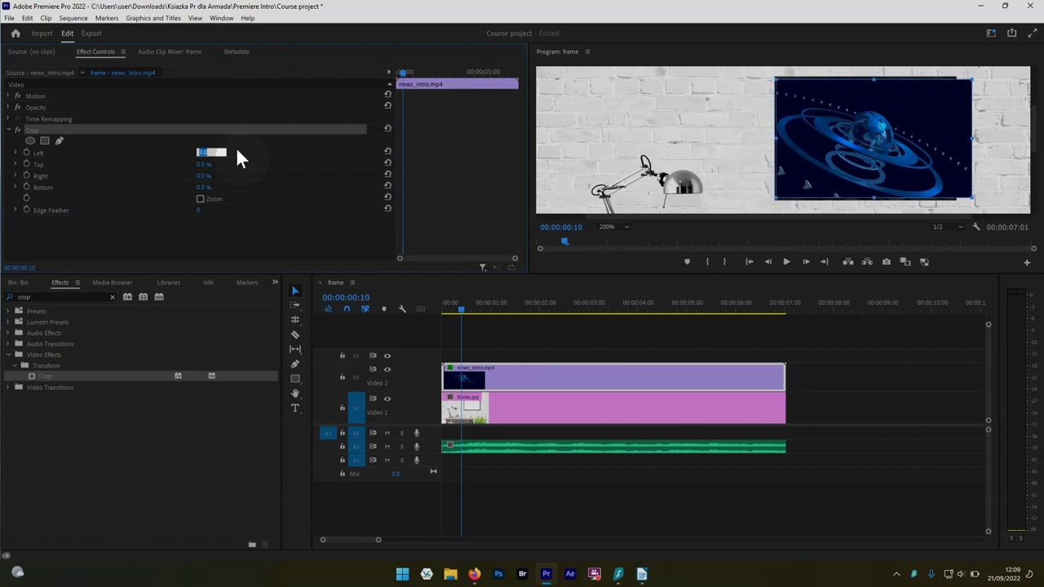
{"action": "key", "text": "Up"}
{"action": "key", "text": "Up"}
Set the Crop effect's Right value to 8%
{"action": "left_click", "coordinate": [202, 175]}
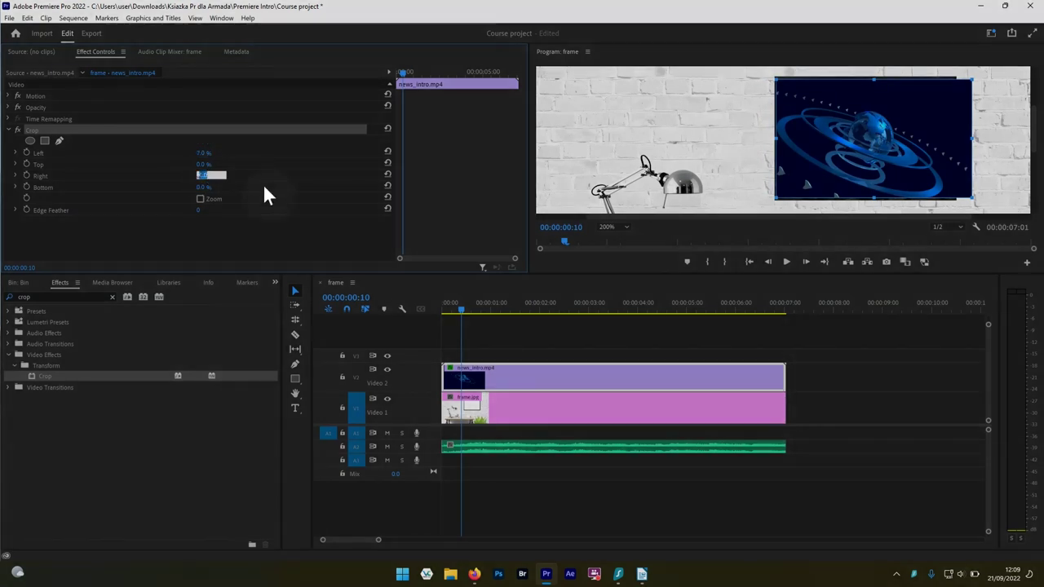
{"action": "key", "text": "Up"}
{"action": "key", "text": "Up"}
{"action": "key", "text": "Up"}
{"action": "key", "text": "Up"}
{"action": "key", "text": "Up"}
{"action": "key", "text": "Up"}
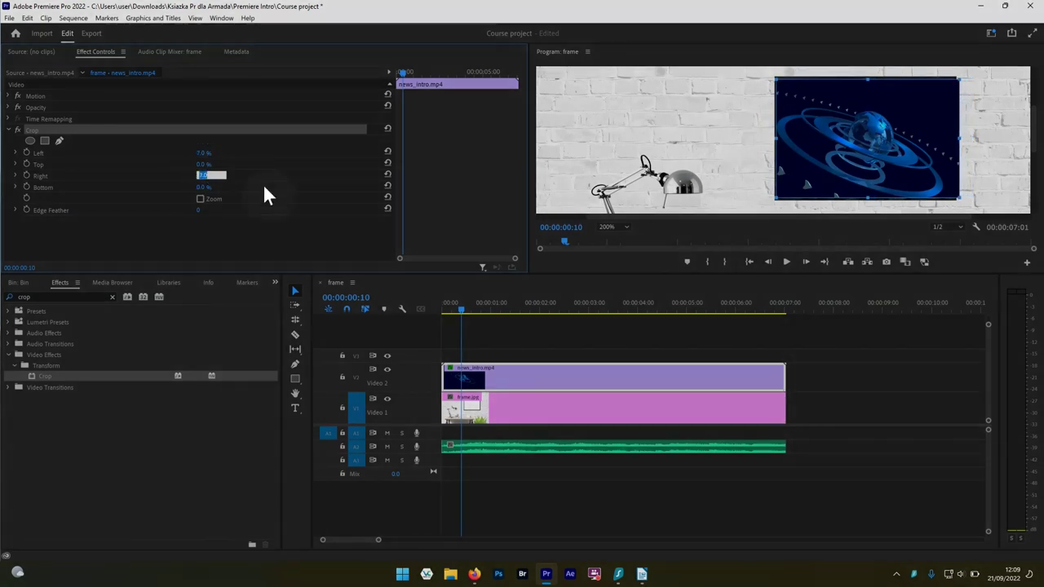
{"action": "key", "text": "Up"}
{"action": "key", "text": "Up"}
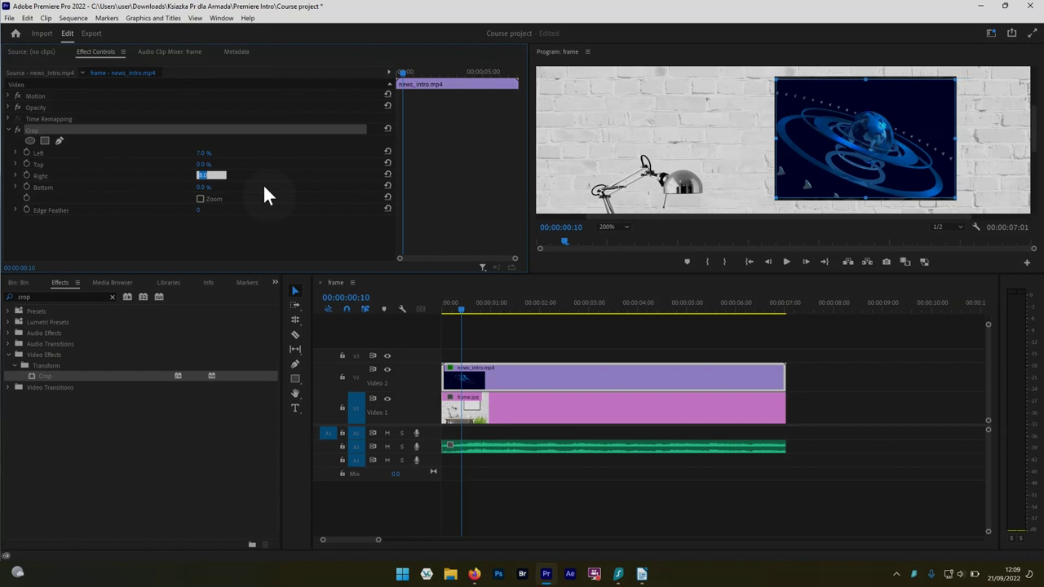
{"action": "left_click", "coordinate": [205, 153]}
{"action": "key", "text": "Up"}
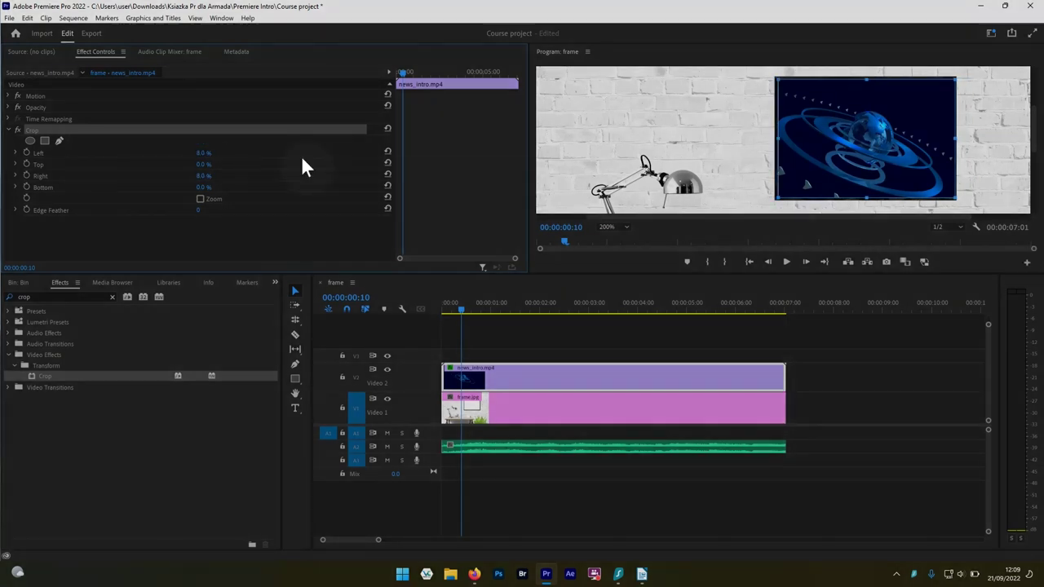
Lower the intro video's Motion Position X from 1243.0 to 1240.0
{"action": "left_click", "coordinate": [729, 172]}
{"action": "left_click", "coordinate": [9, 96]}
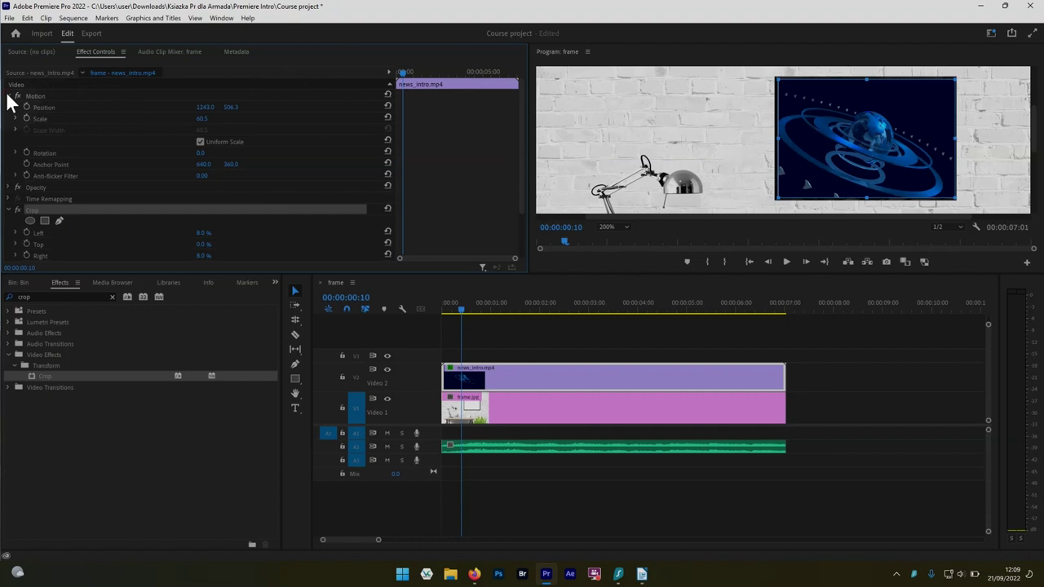
{"action": "left_click", "coordinate": [204, 107]}
{"action": "key", "text": "Down"}
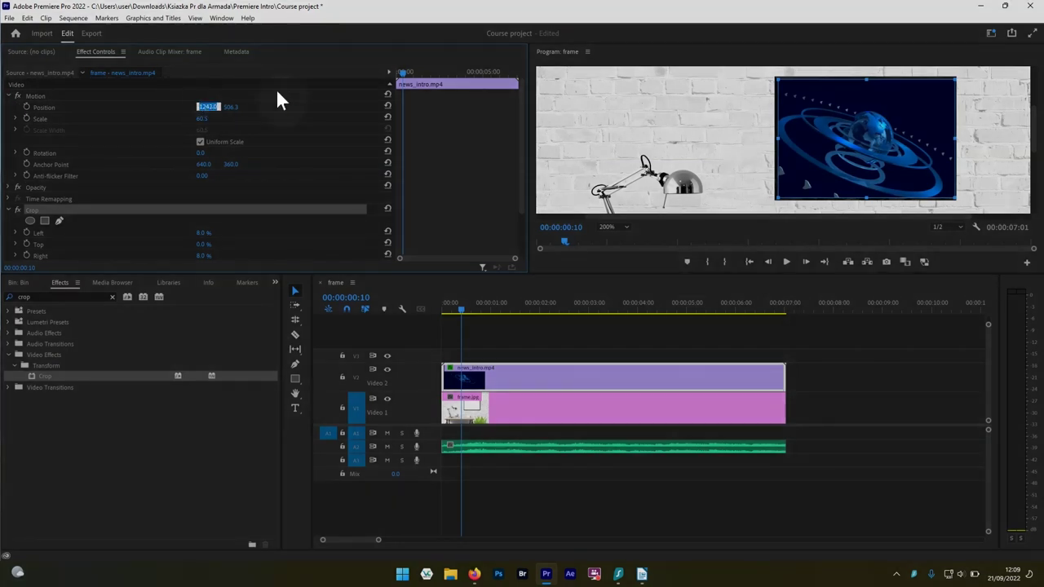
{"action": "key", "text": "Down"}
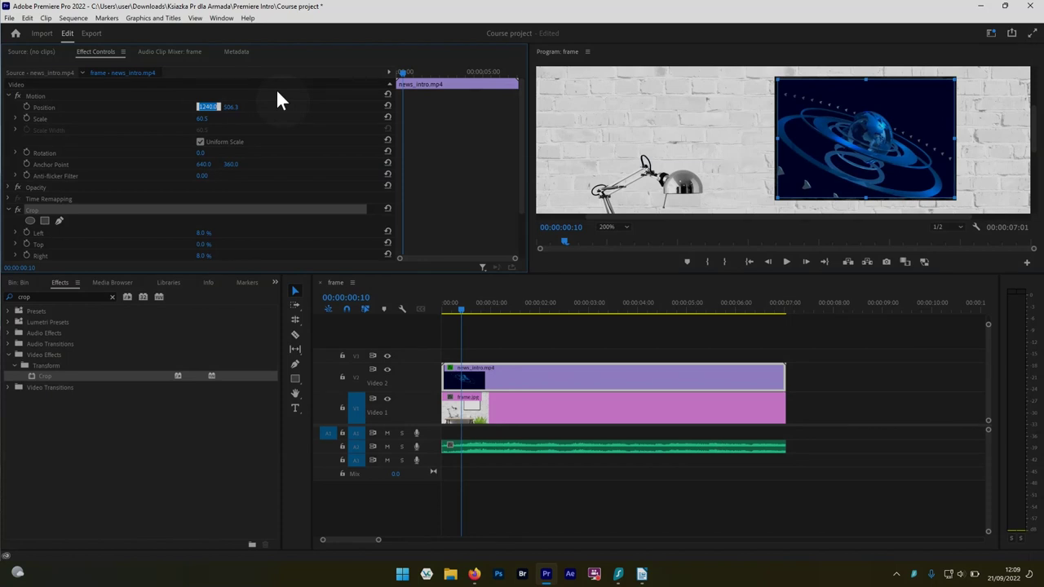
{"action": "key", "text": "Return"}
Play back the sequence to review it, then return to 00:00:02:02 with the intro clip selected
{"action": "left_click", "coordinate": [849, 340]}
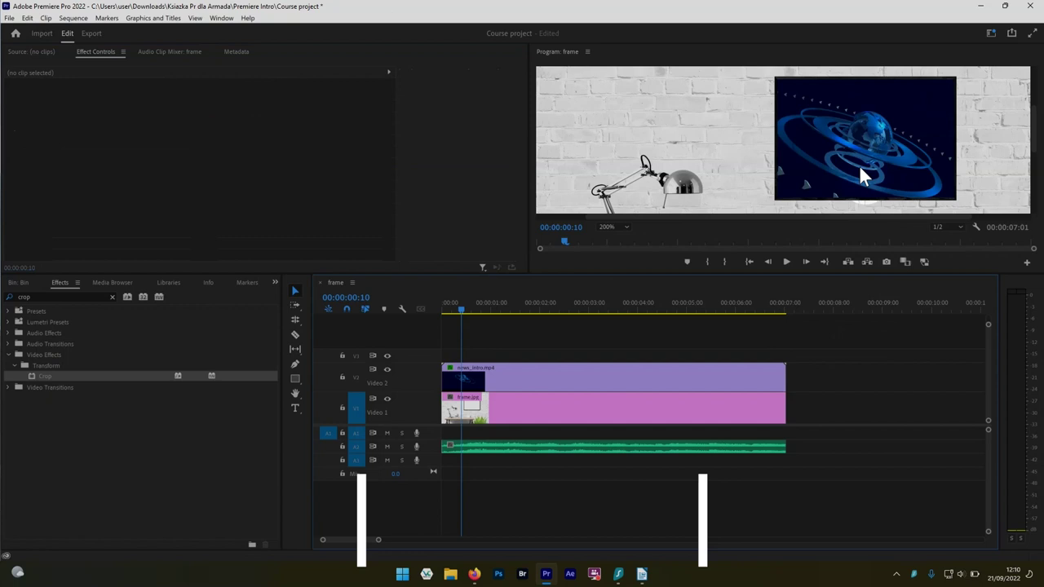
{"action": "key", "text": "space"}
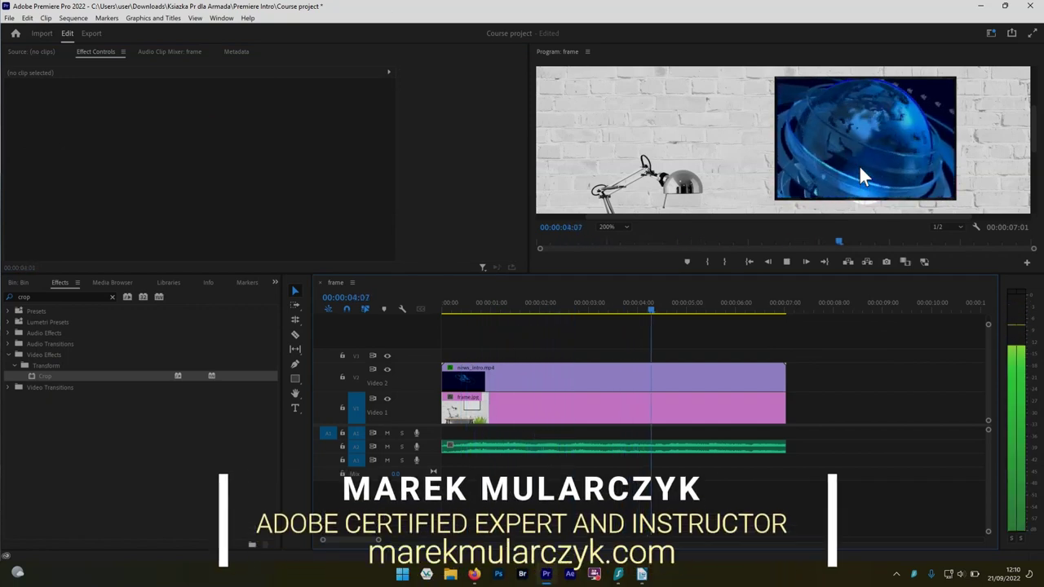
{"action": "key", "text": "space"}
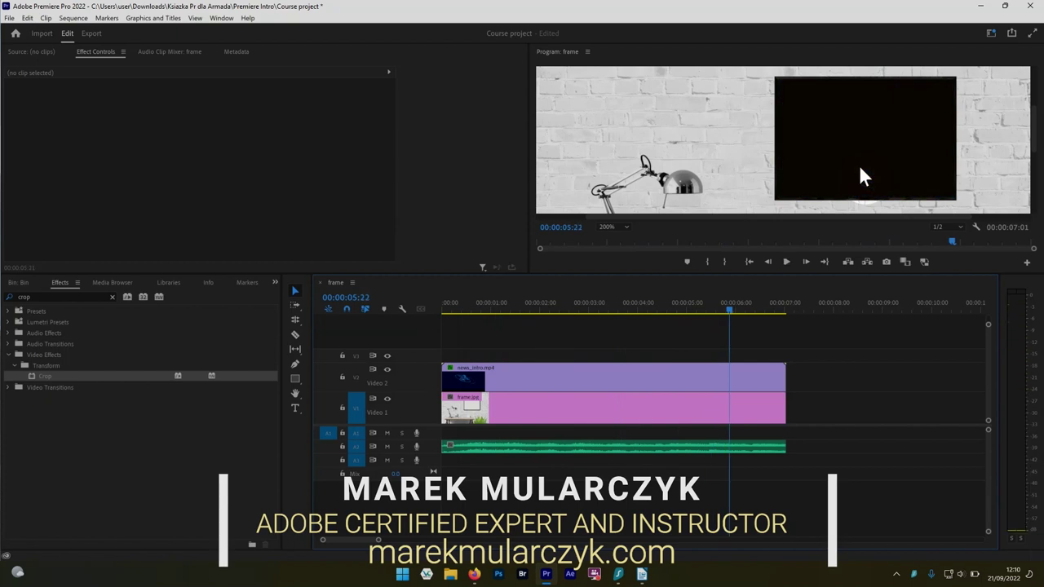
{"action": "left_click", "coordinate": [543, 304]}
{"action": "left_click", "coordinate": [519, 375]}
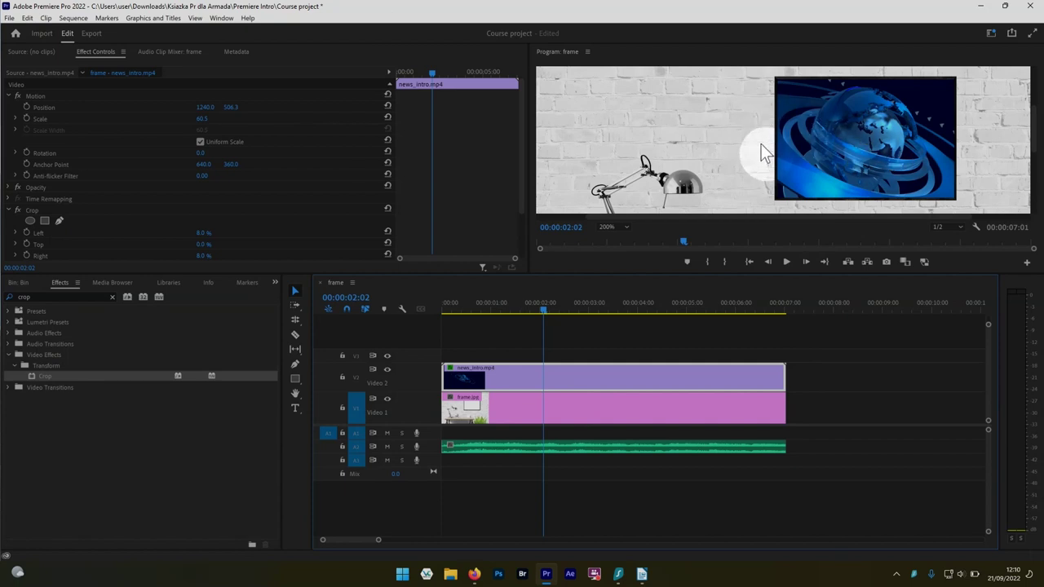
Change the Program monitor zoom from 200% to Fit
{"action": "left_click", "coordinate": [982, 146]}
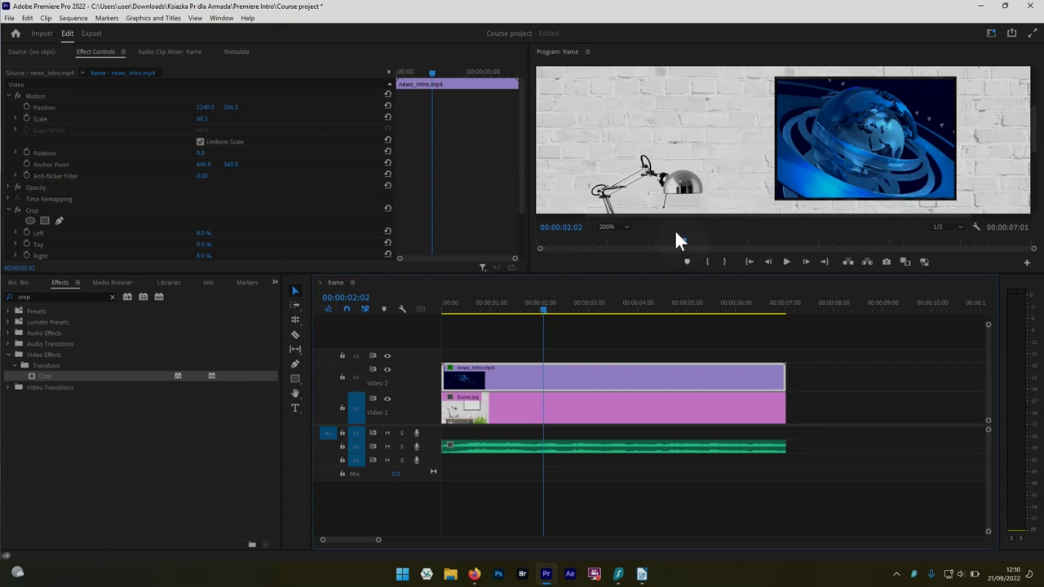
{"action": "left_click", "coordinate": [623, 227]}
{"action": "left_click", "coordinate": [612, 238]}
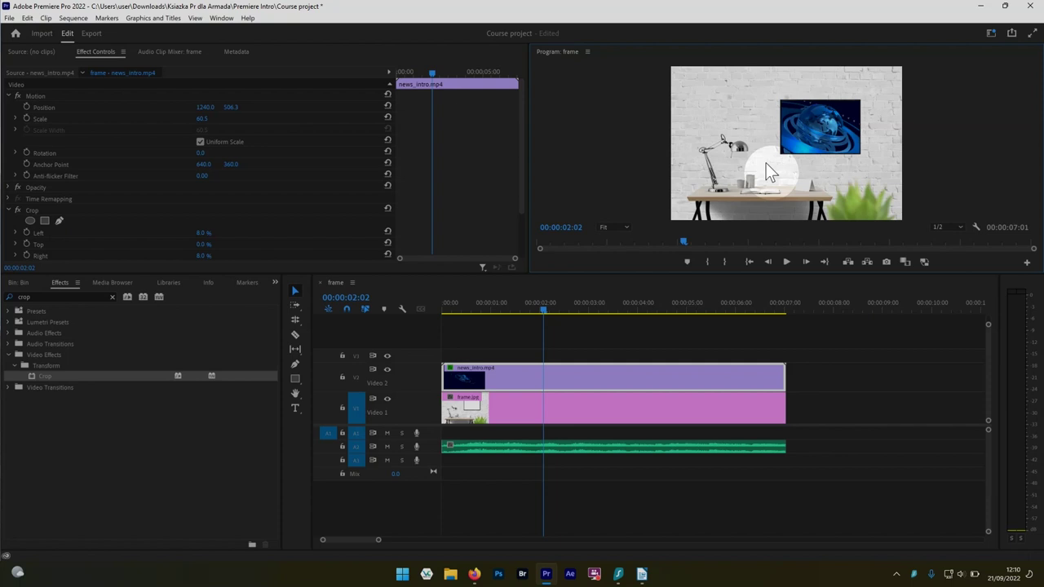
{"action": "left_click", "coordinate": [44, 376]}
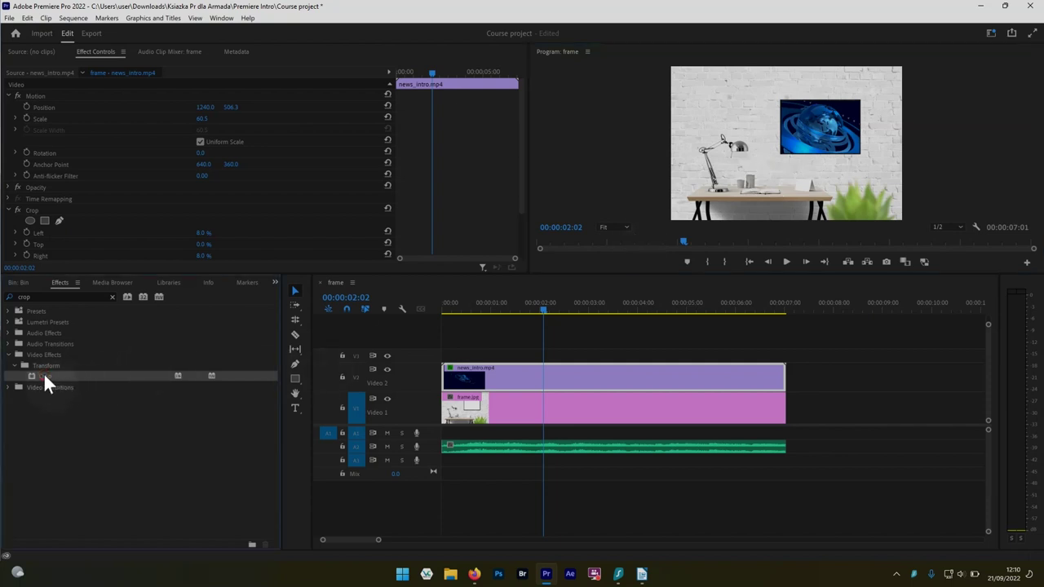